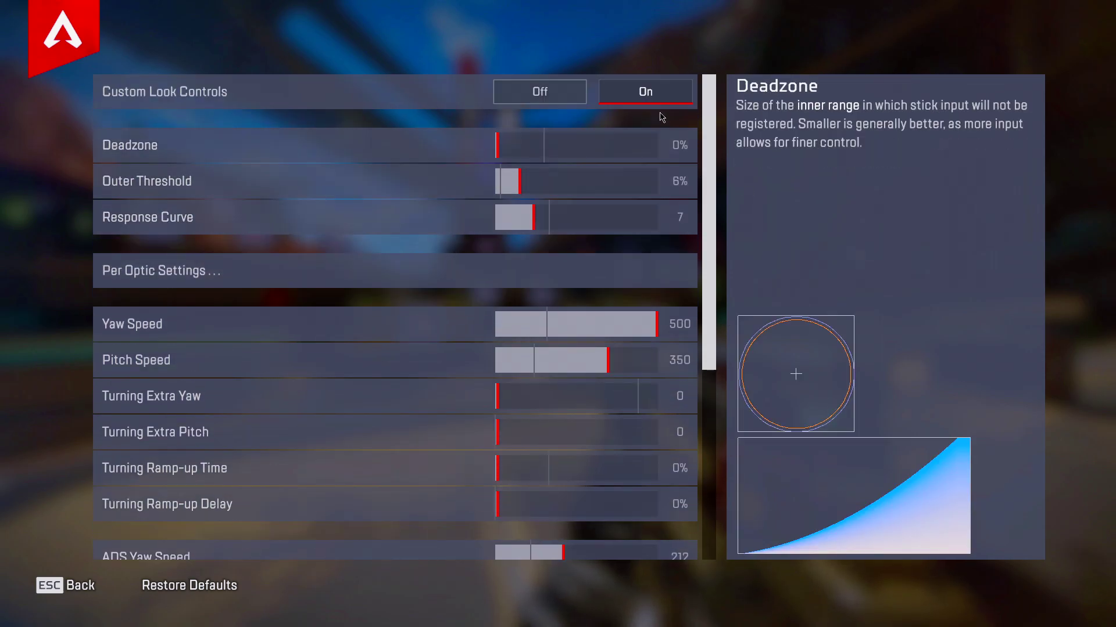
Set the custom look controls to a 4% deadzone, a 2% outer threshold and a response curve of 0.
scroll(713, 157, "down", 3)
scroll(714, 157, "up", 3)
scroll(706, 157, "down", 3)
scroll(715, 180, "up", 3)
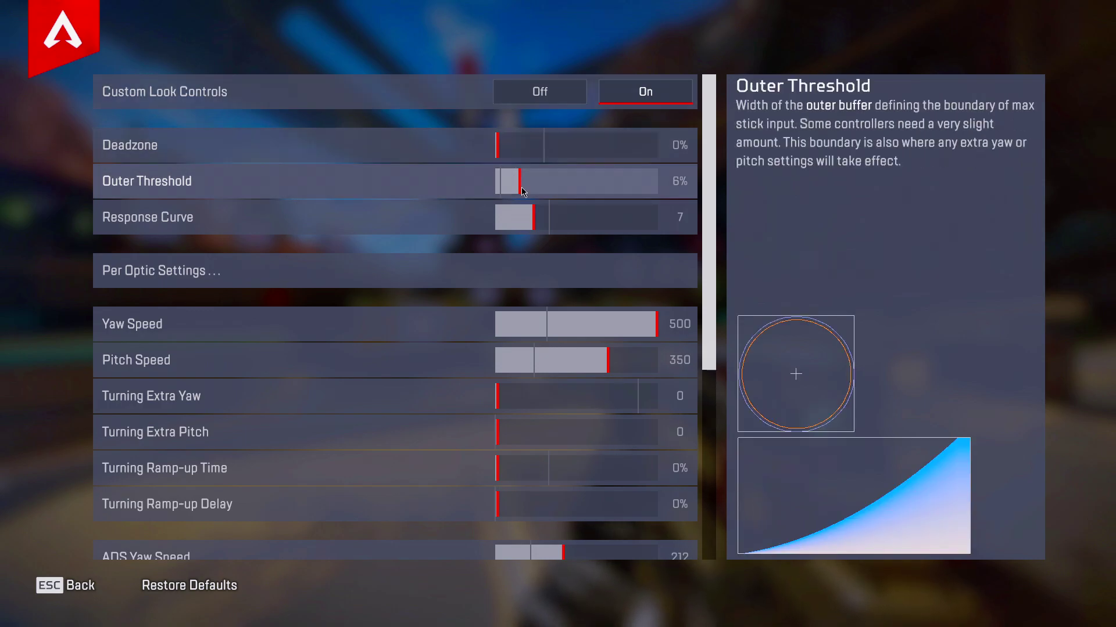
scroll(724, 224, "down", 3)
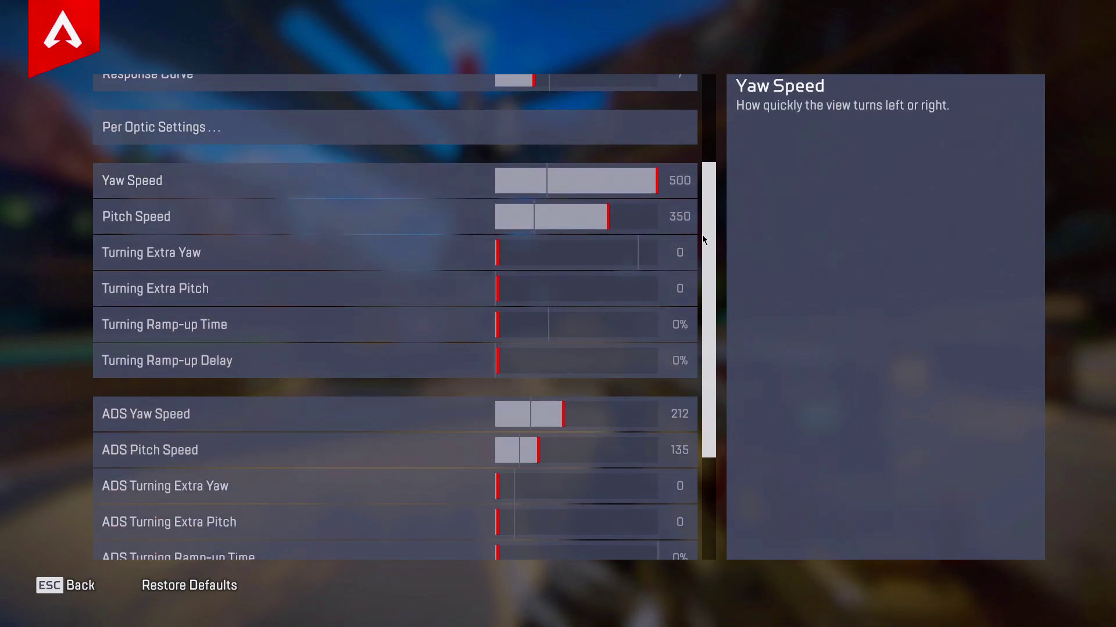
scroll(712, 246, "up", 3)
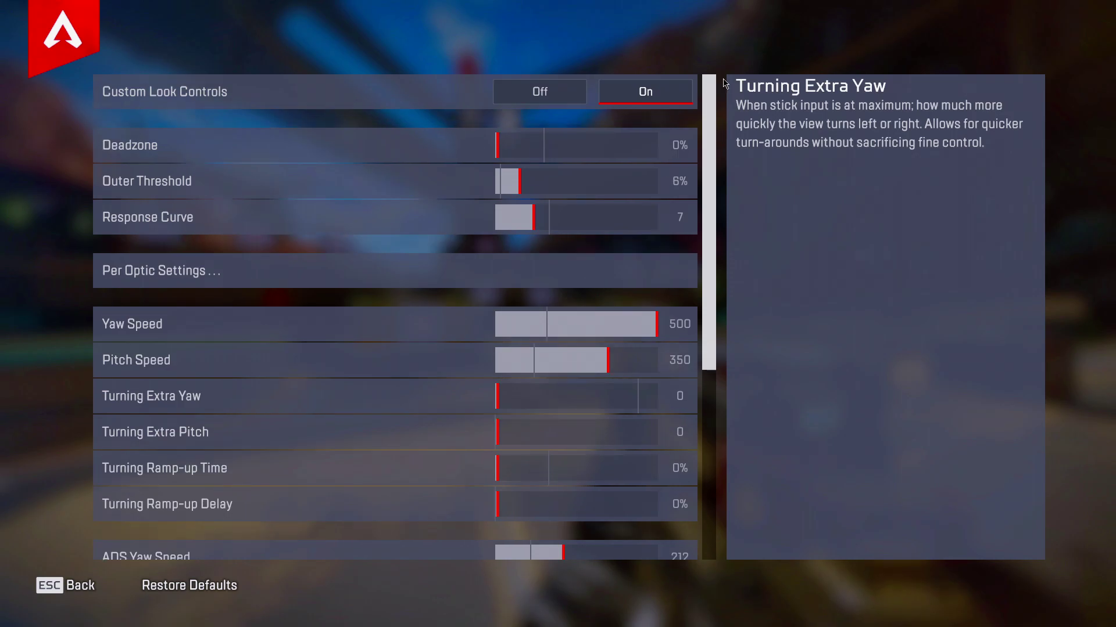
left_click_drag(519, 185, 495, 219)
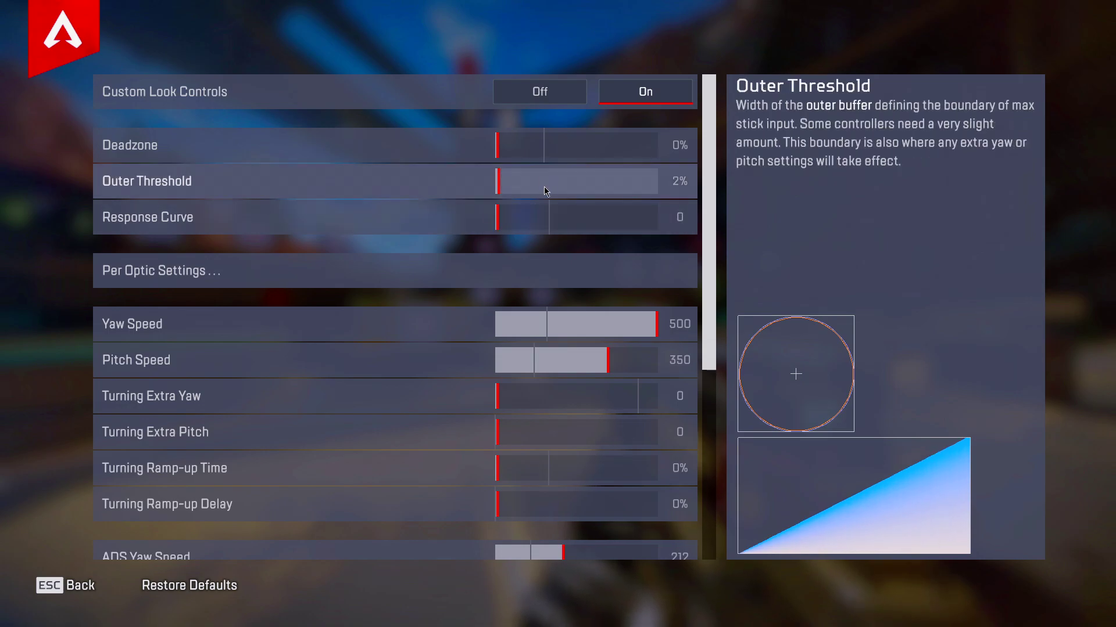
mouse_move(501, 149)
left_mouse_down()
mouse_move(512, 152)
mouse_move(504, 165)
left_mouse_up()
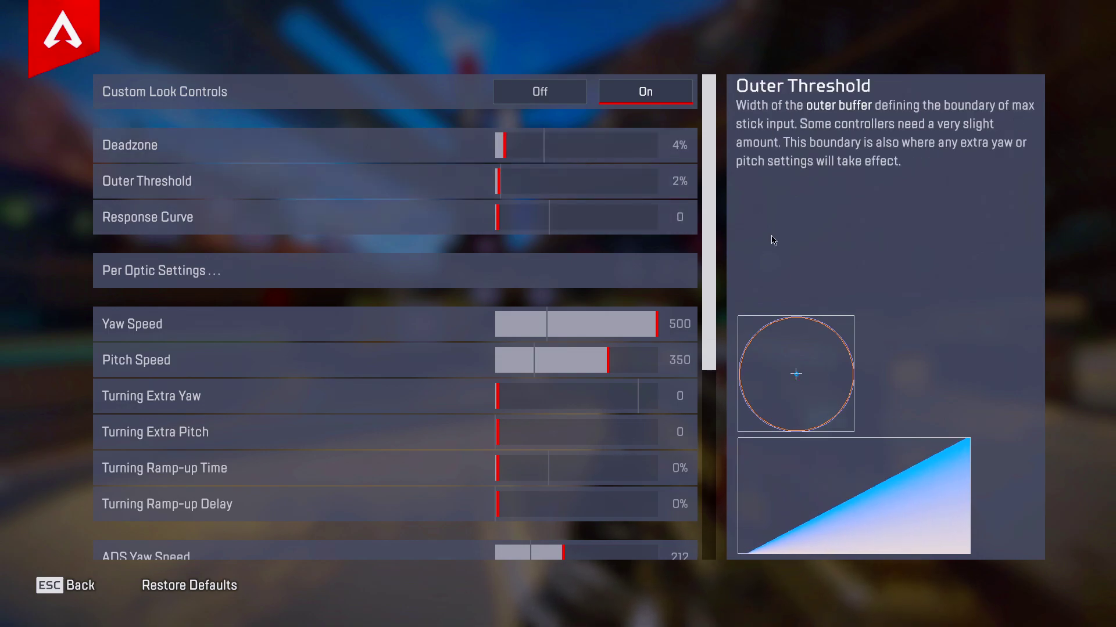
Fine-tune the deadzone to 4% and the outer threshold to 1%, and dismiss the server connection error.
scroll(490, 166, "down", 3)
scroll(639, 206, "up", 3)
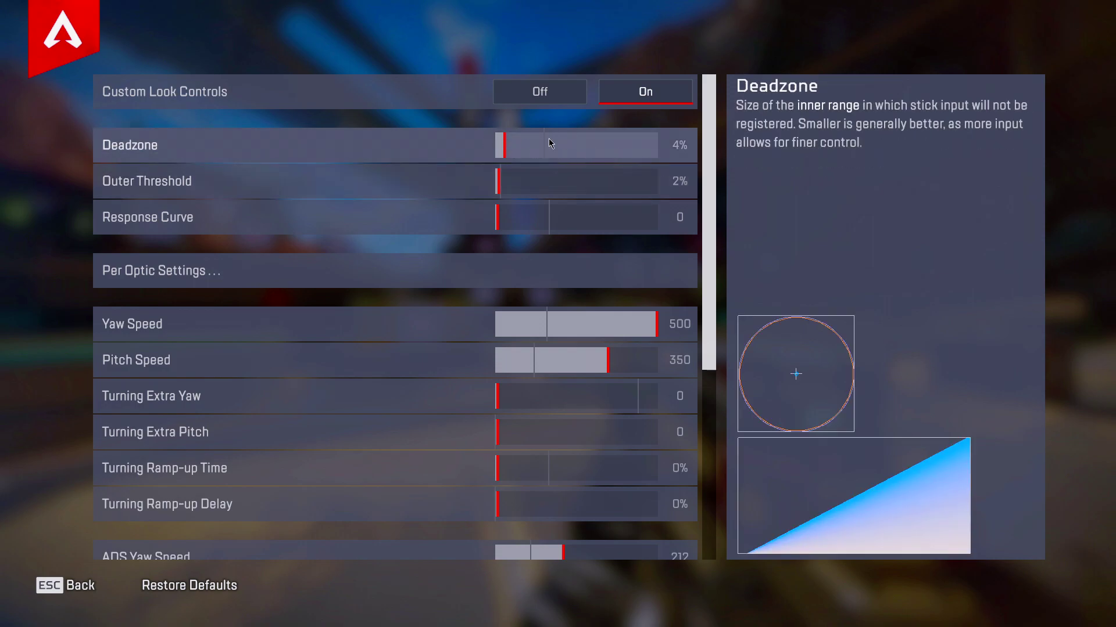
left_click_drag(509, 150, 505, 156)
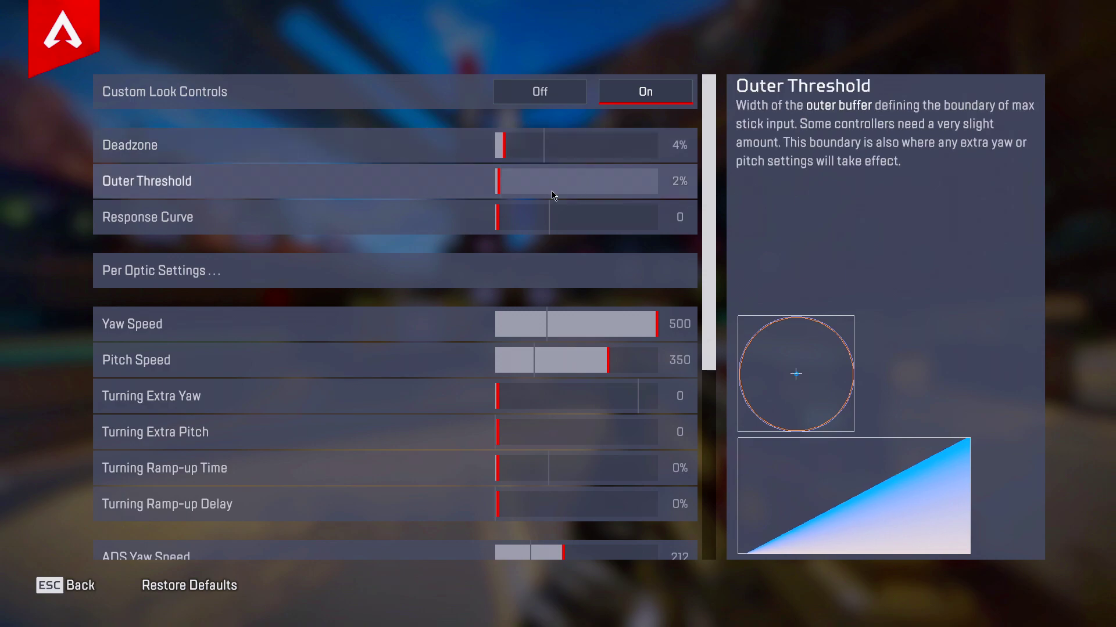
left_click(500, 180)
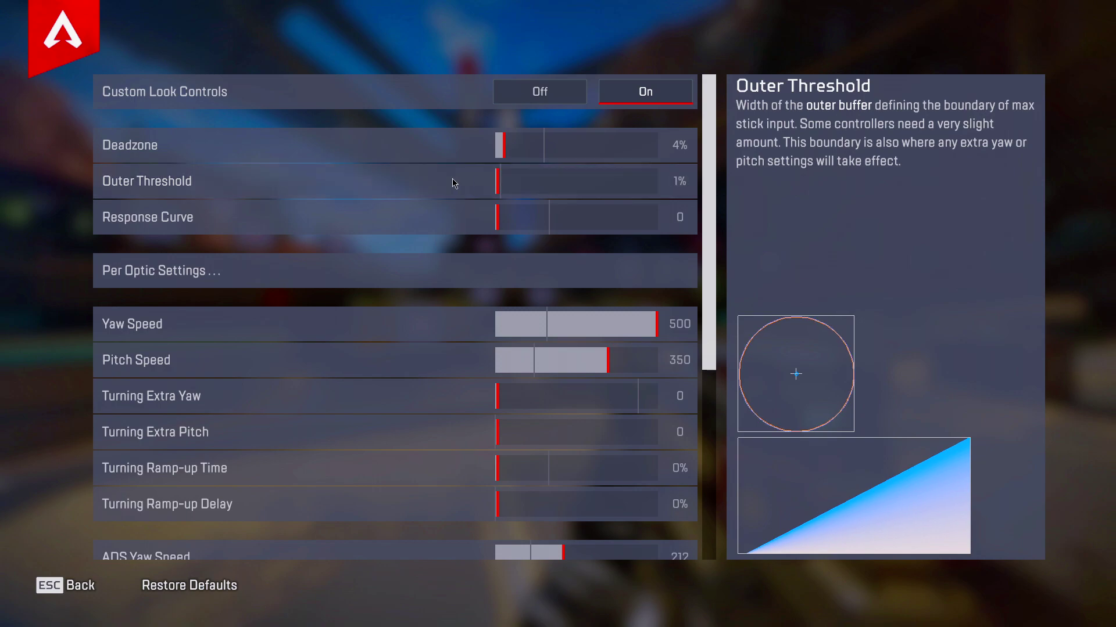
left_click(497, 185)
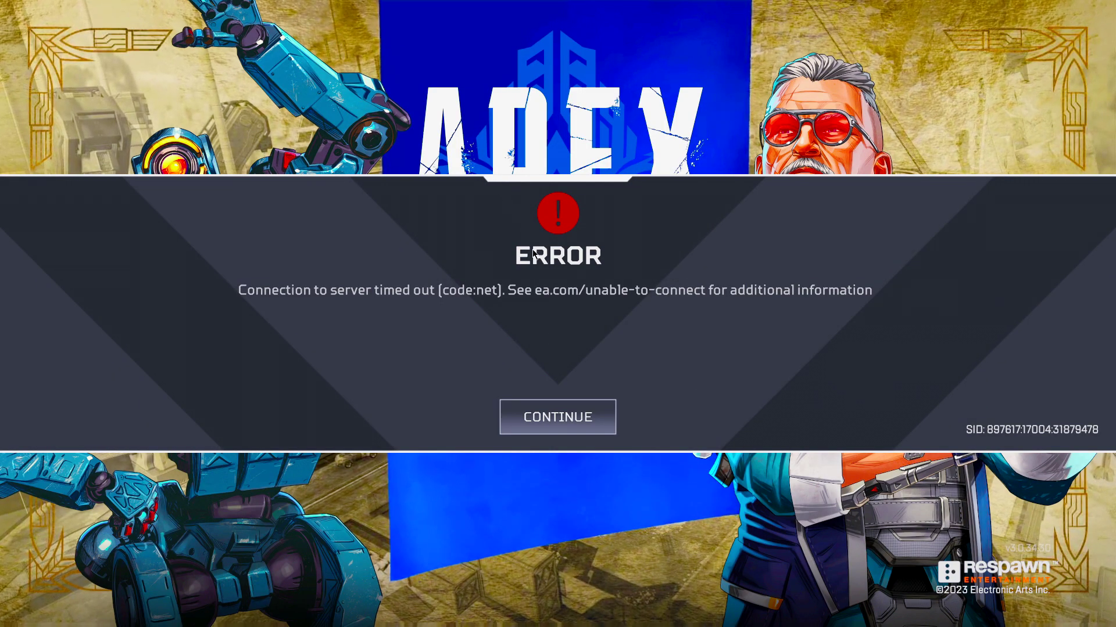
left_click(554, 410)
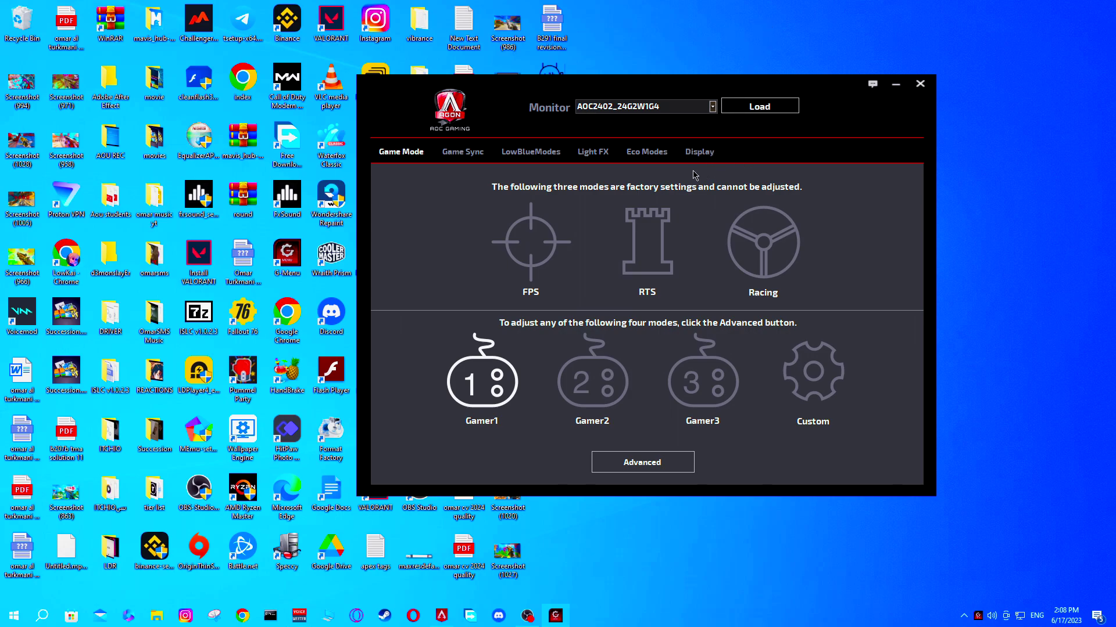
In the AOC G-Menu monitor utility, compare the Gamer1, Gamer2, Gamer3 and FPS game modes by switching between them.
left_click(592, 389)
left_click(703, 393)
left_click(482, 384)
left_click(526, 273)
left_click(497, 382)
left_click(533, 257)
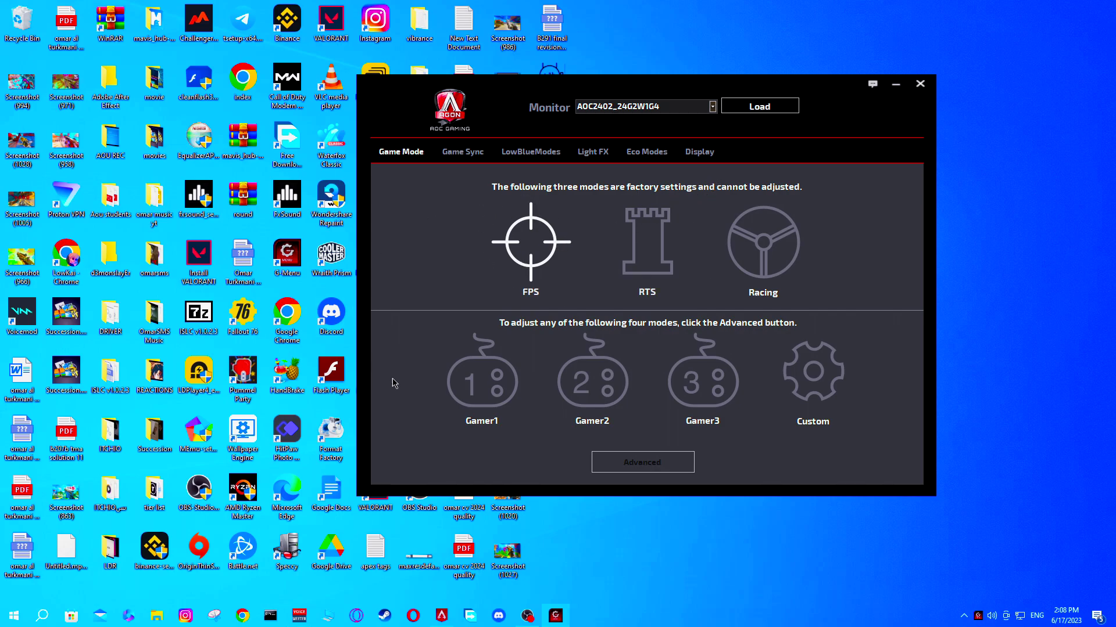
left_click(491, 389)
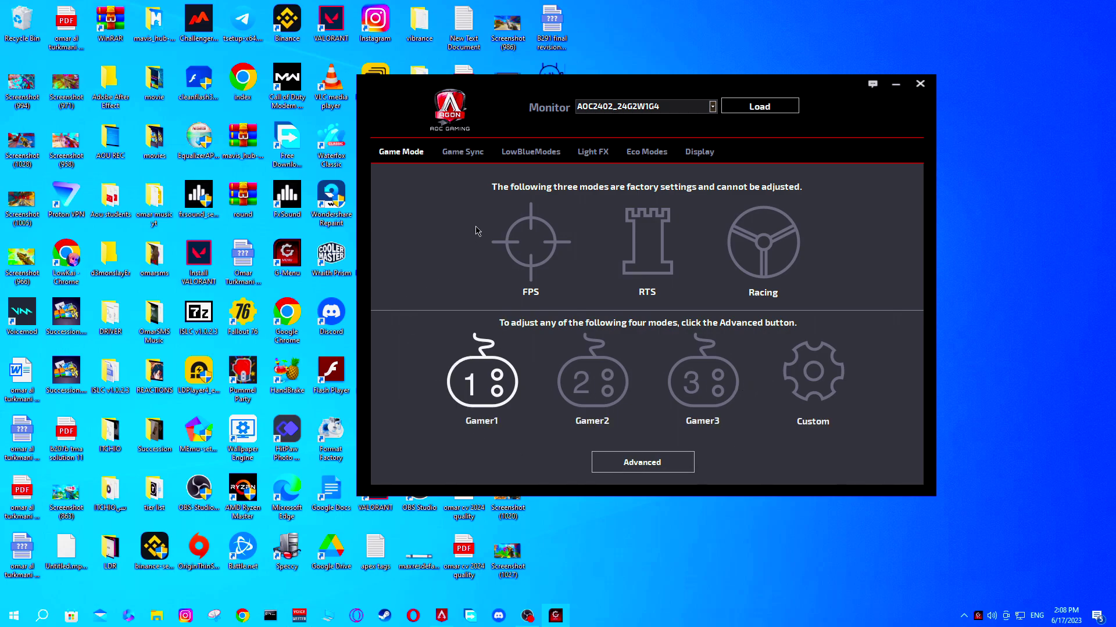
left_click(542, 235)
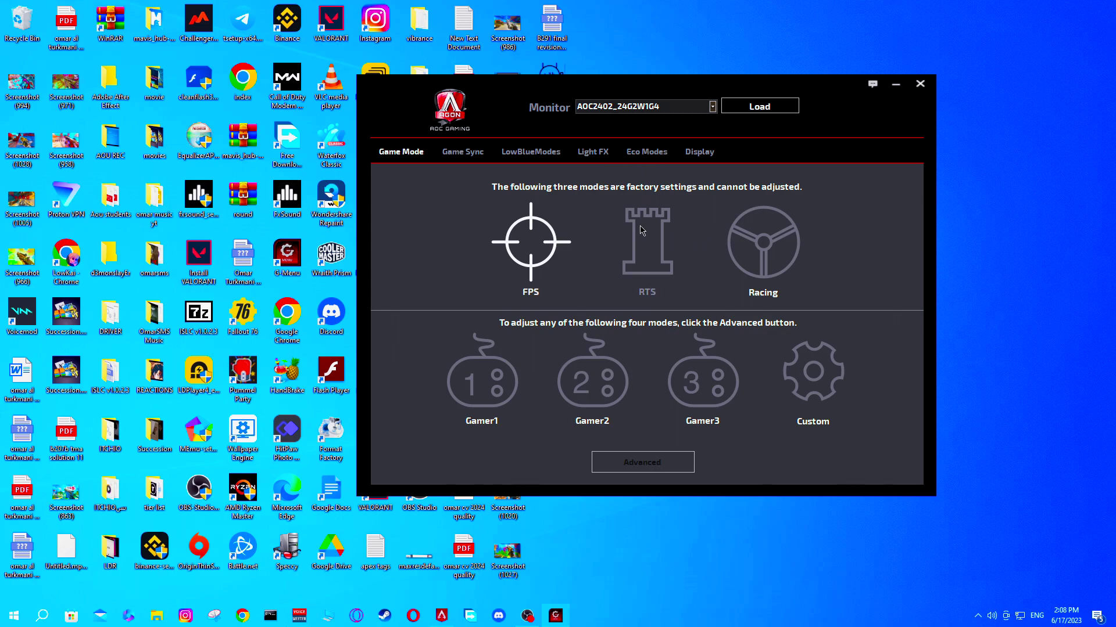
left_click(501, 381)
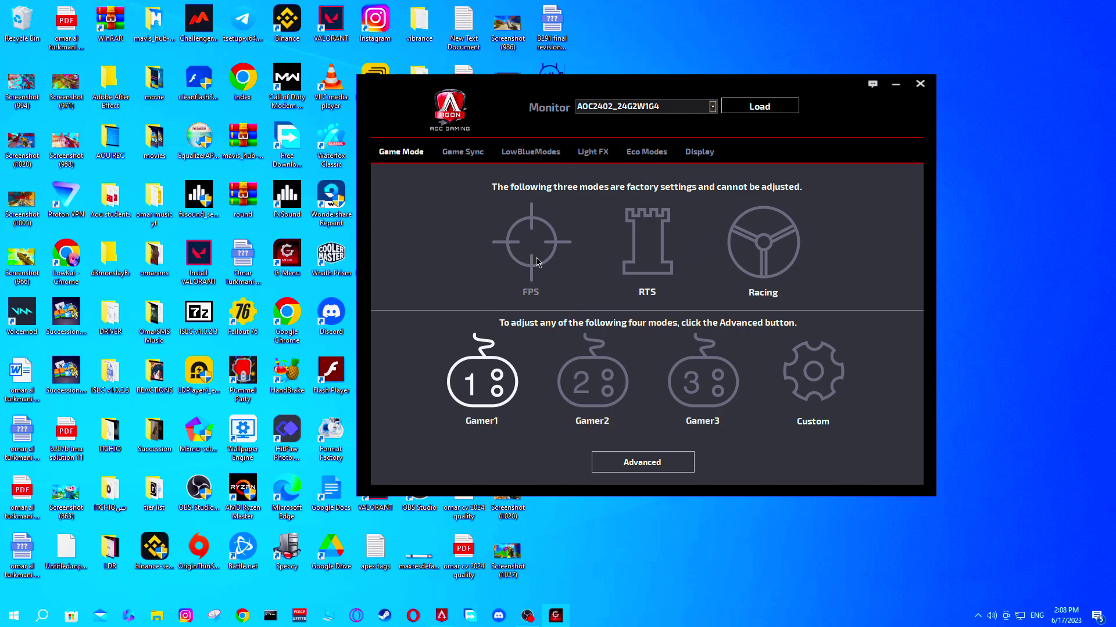
left_click(517, 247)
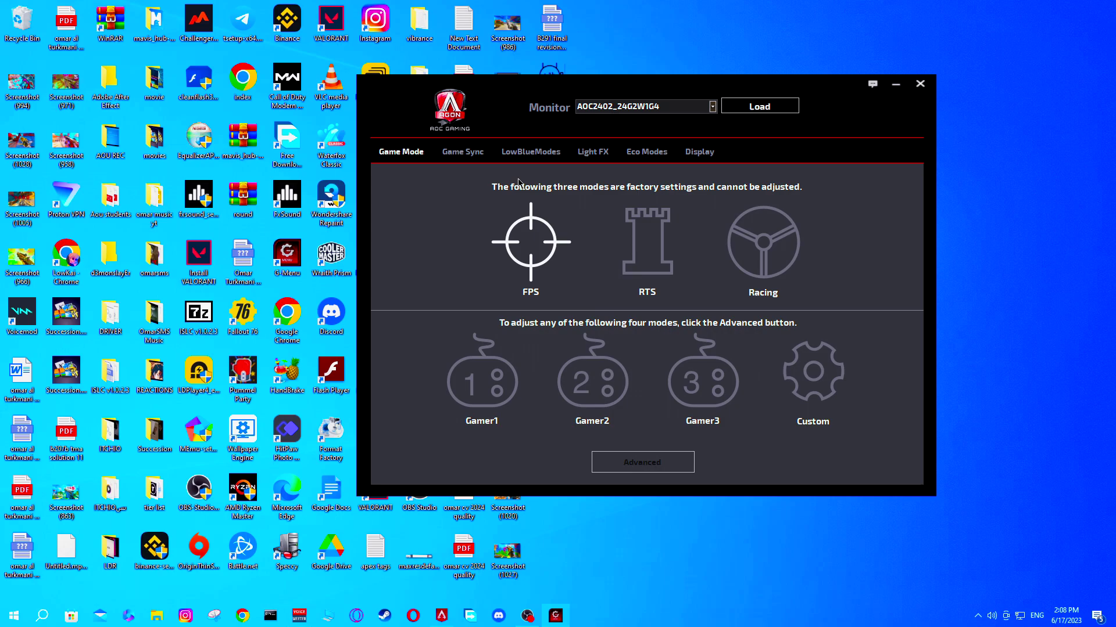
Open the advanced settings of the Gamer1 mode and test OverDrive at Strong, returning it to Off.
left_click(484, 393)
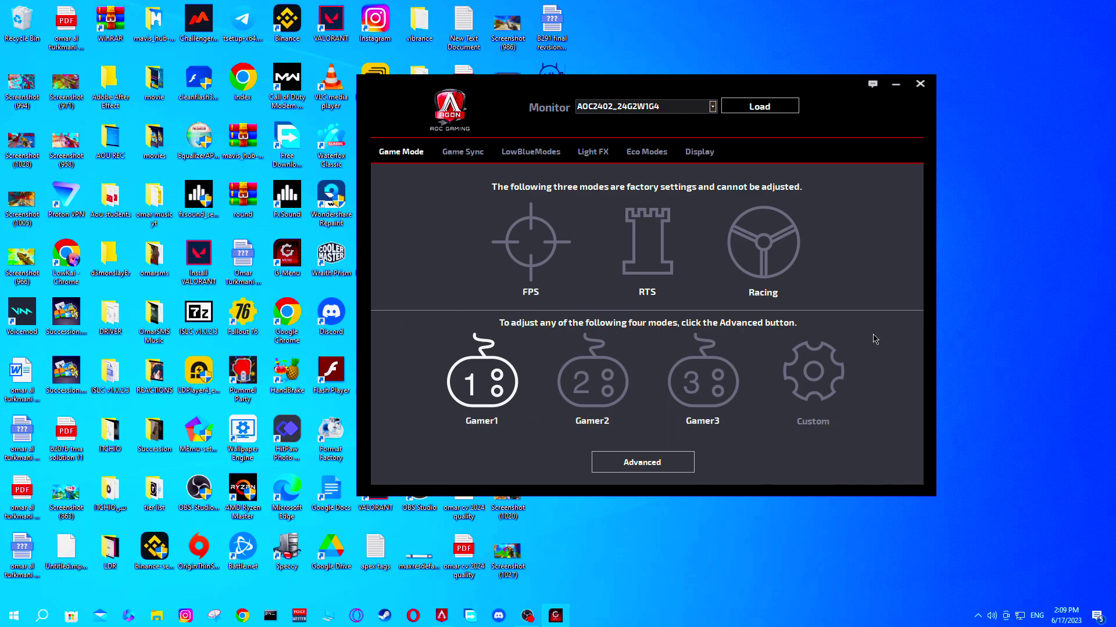
left_click(642, 461)
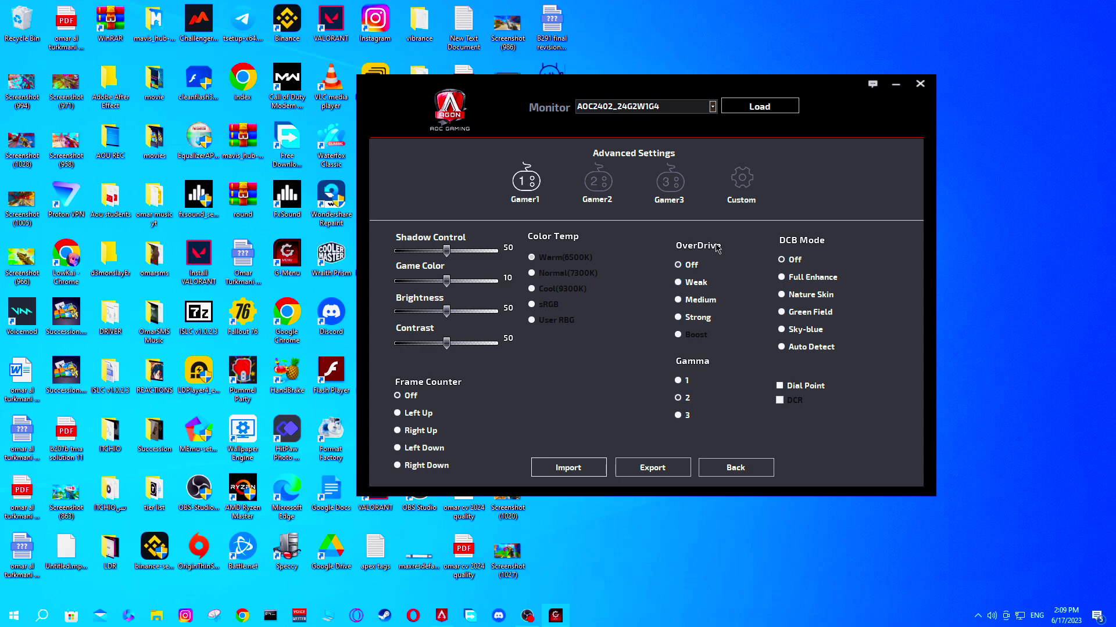
left_click(678, 318)
left_click(678, 265)
left_click(678, 318)
left_click(678, 265)
Try different Game Color and Brightness levels for Gamer1 and bring both sliders back to the middle.
left_click_drag(447, 283, 496, 281)
left_click_drag(497, 280, 447, 282)
left_click_drag(447, 315, 442, 350)
left_click_drag(470, 313, 446, 320)
Set the Gamer1 gamma to 3, and close the monitor utility to return to the desktop.
left_click(677, 415)
left_click(729, 467)
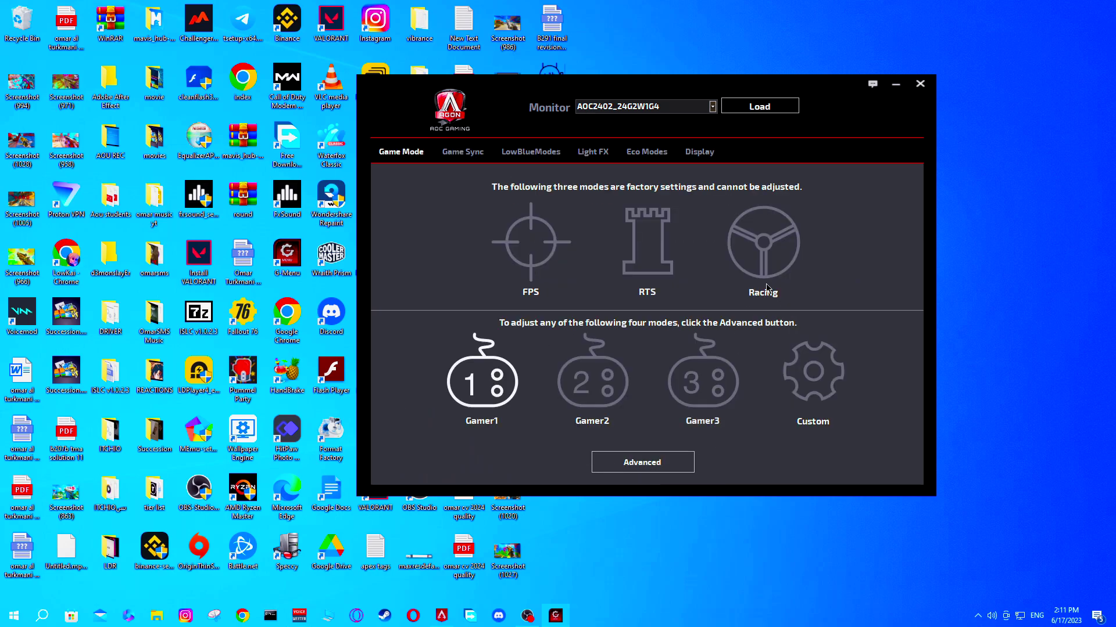
left_click(920, 83)
right_click(727, 222)
left_click(732, 258)
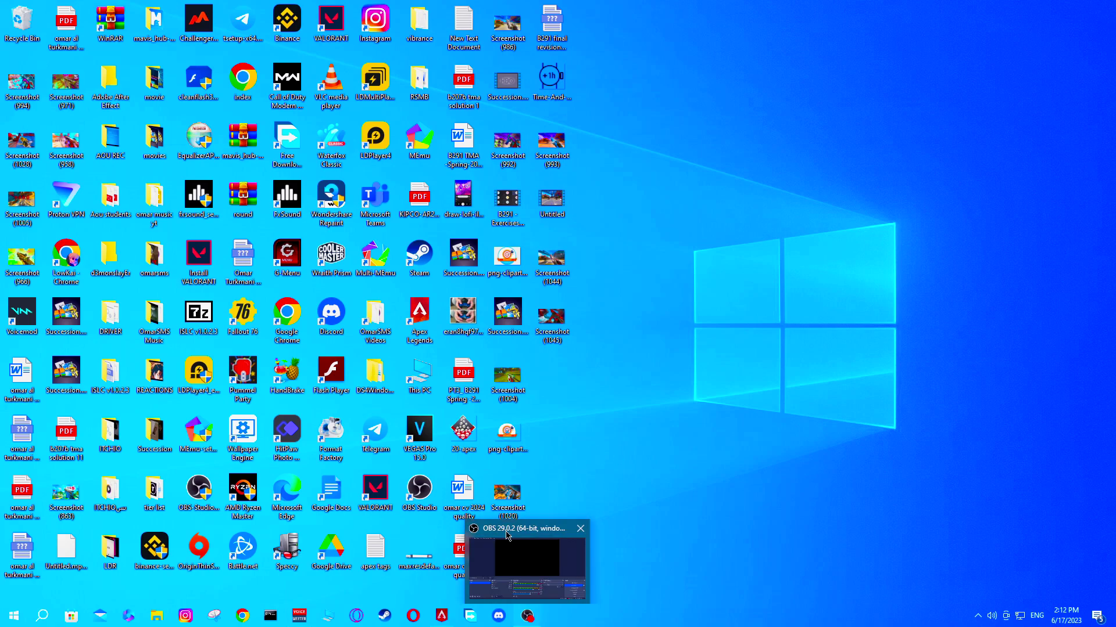
Switch to Apex Legends and review its controller and video settings, returning to the lobby.
left_click(440, 616)
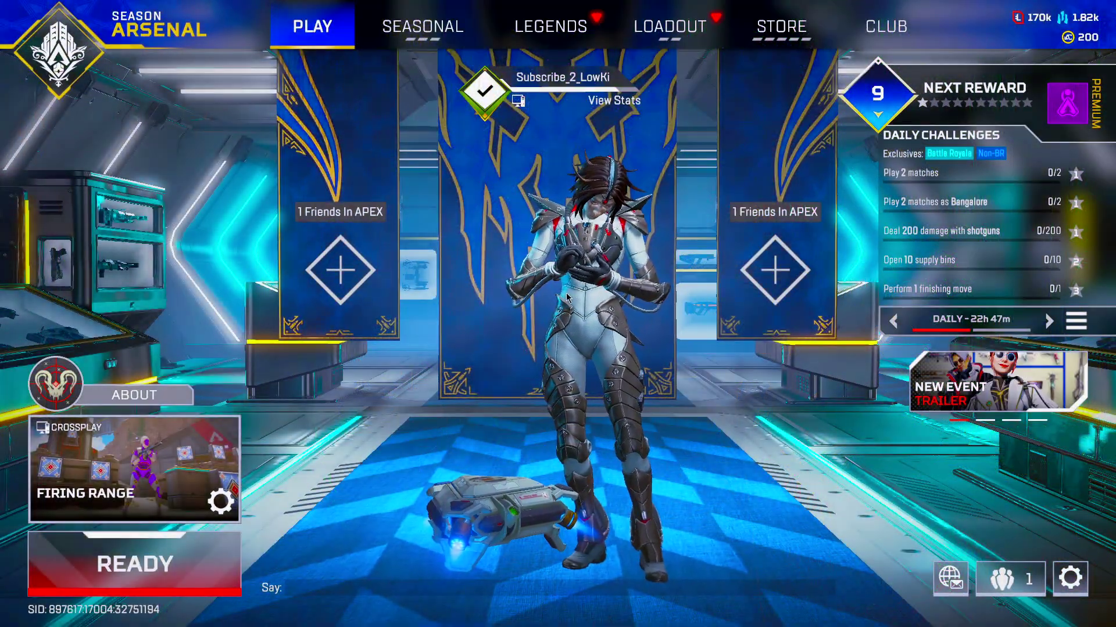
key("Escape")
left_click(602, 316)
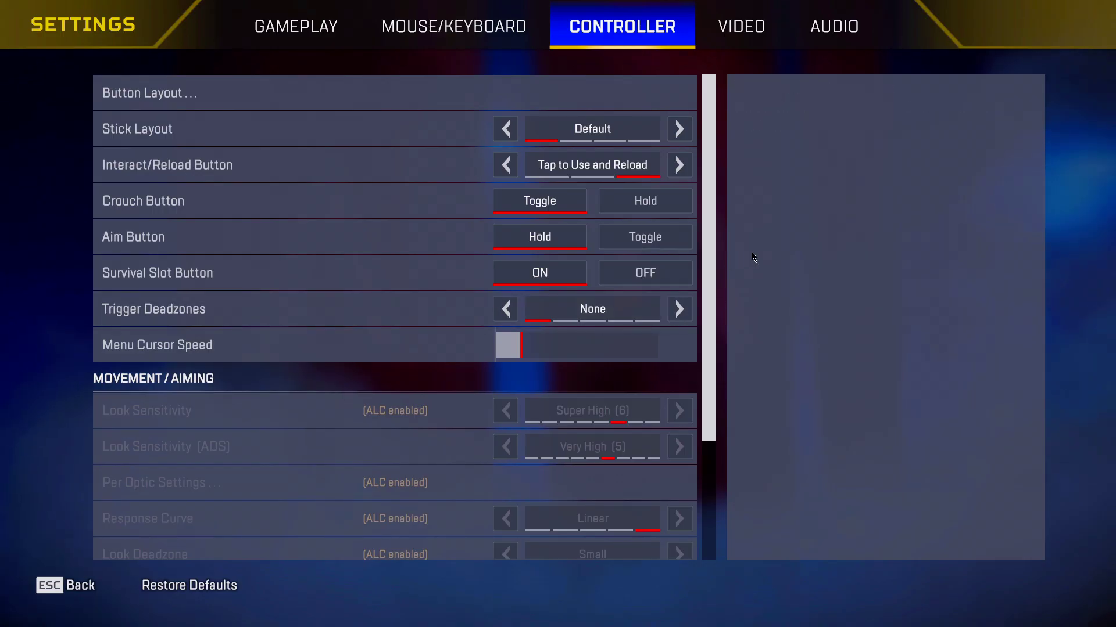
left_click_drag(721, 228, 720, 169)
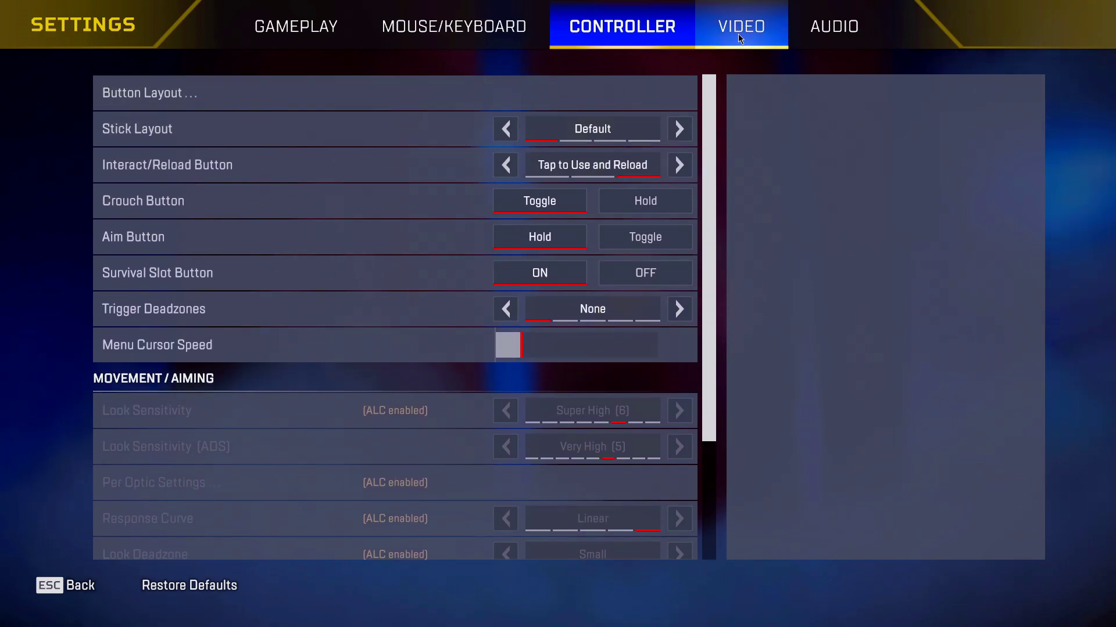
left_click(835, 36)
left_click(750, 32)
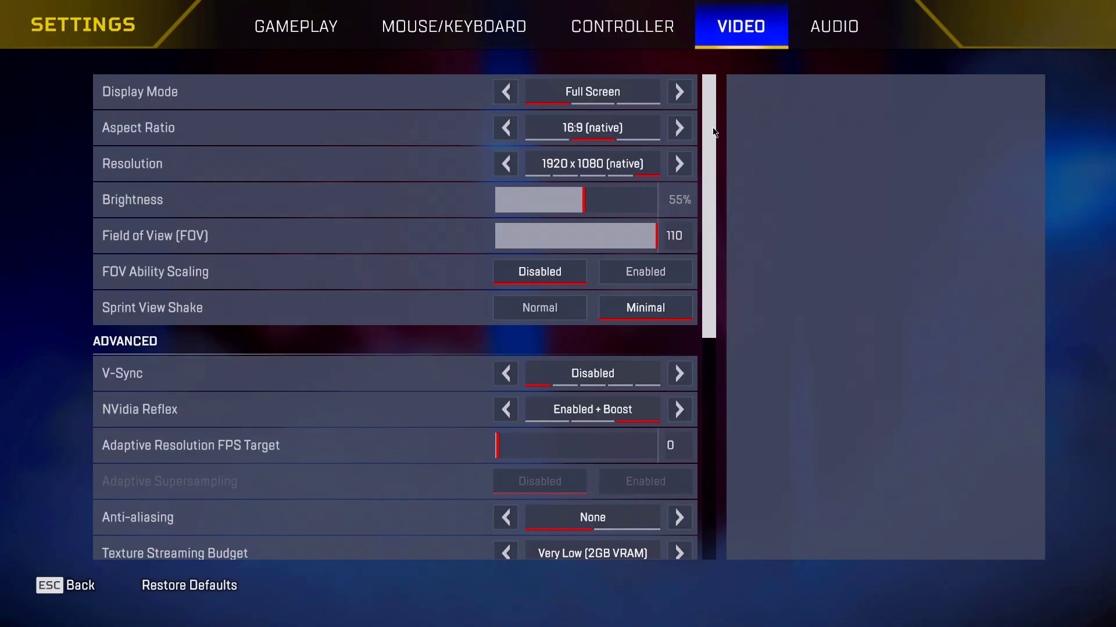
scroll(704, 159, "down", 3)
scroll(748, 148, "up", 3)
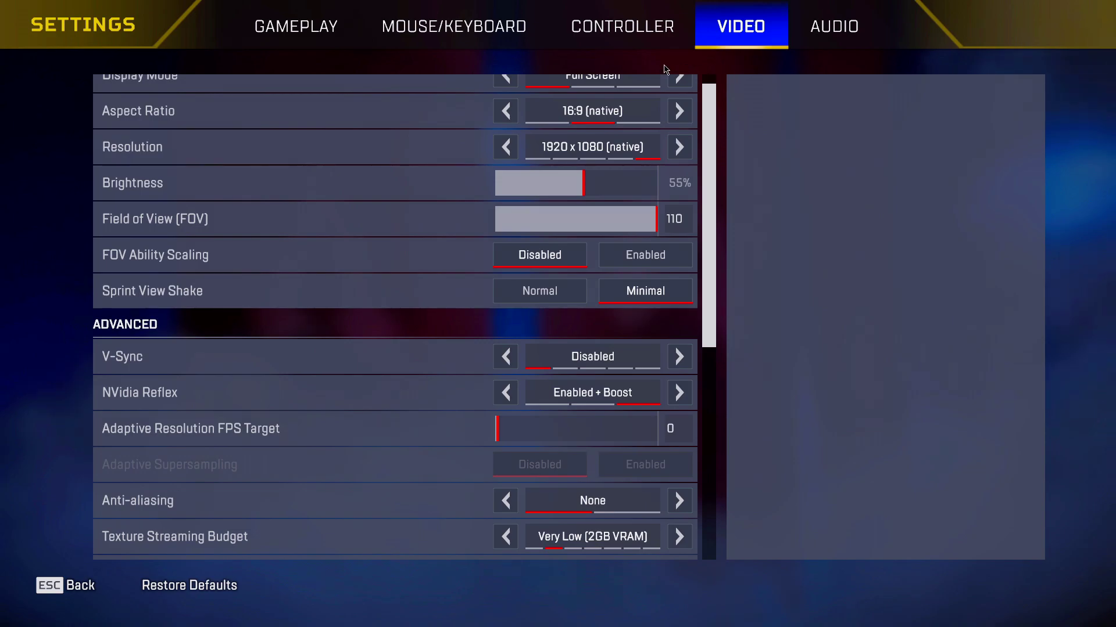
key("Escape")
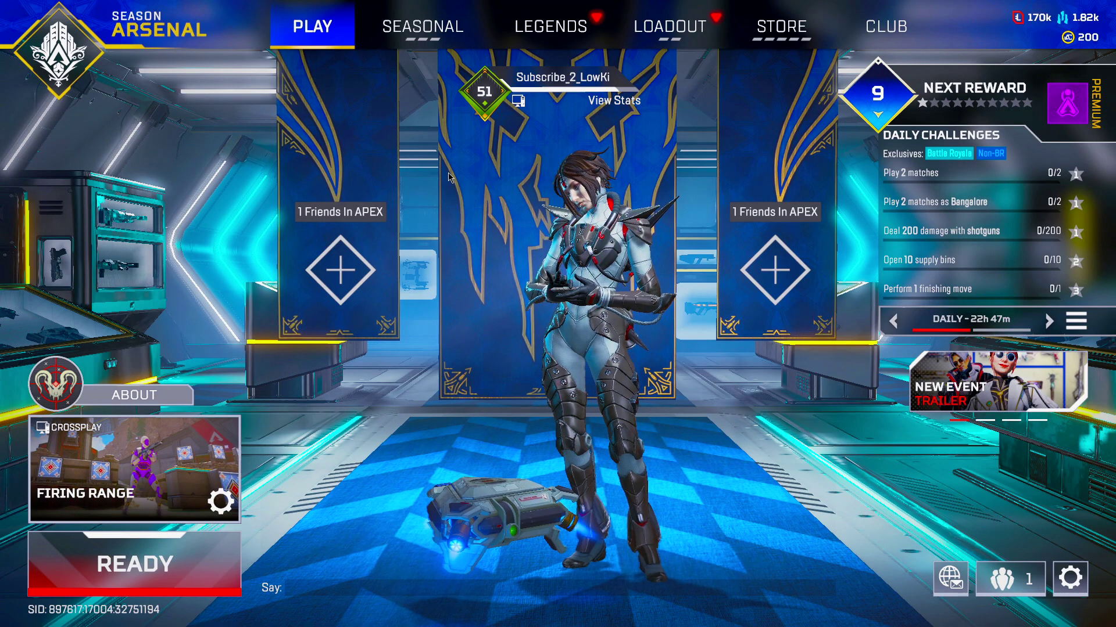